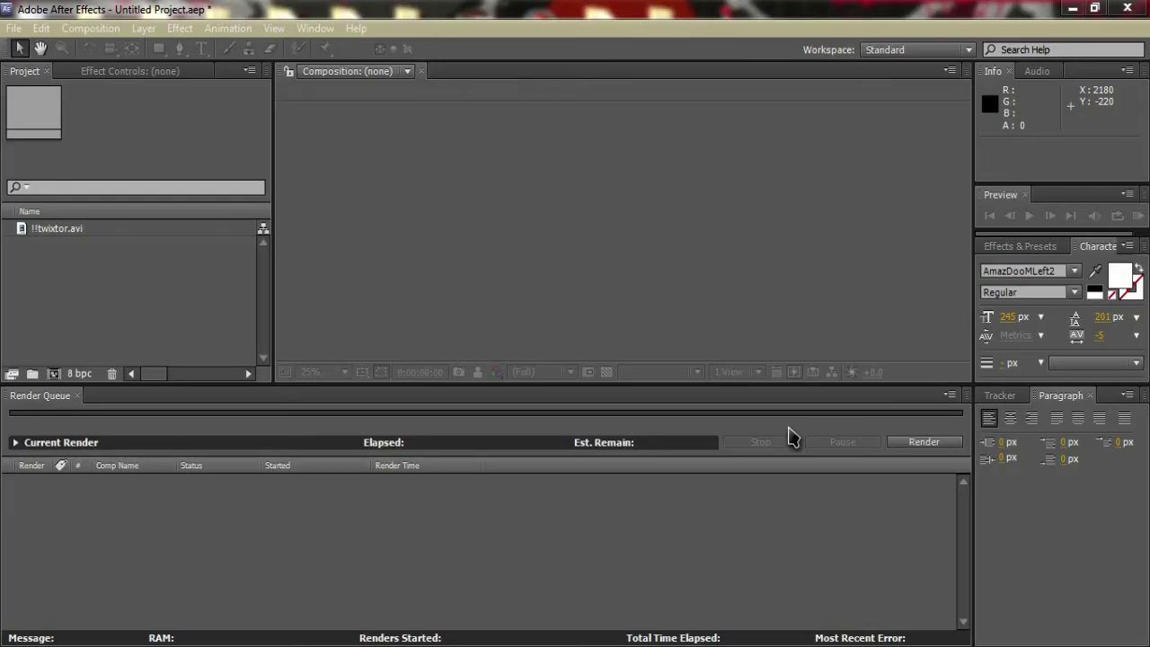
Select and deselect the !!twixtor.avi footage item in the Project panel.
left_click(140, 237)
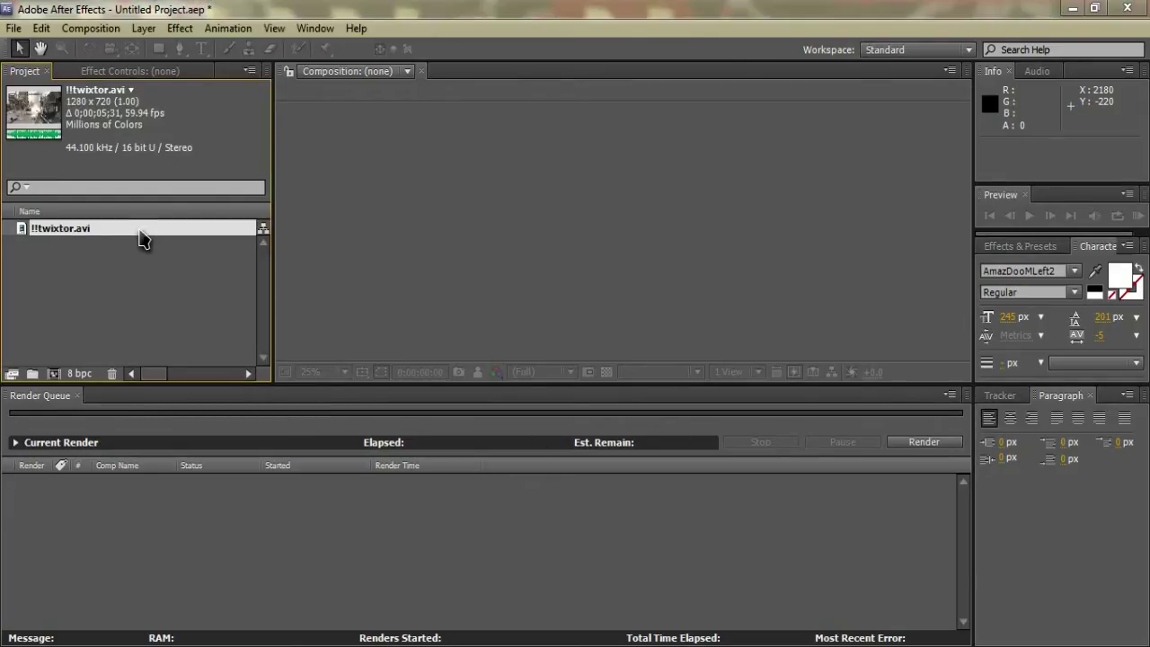
left_click(99, 274)
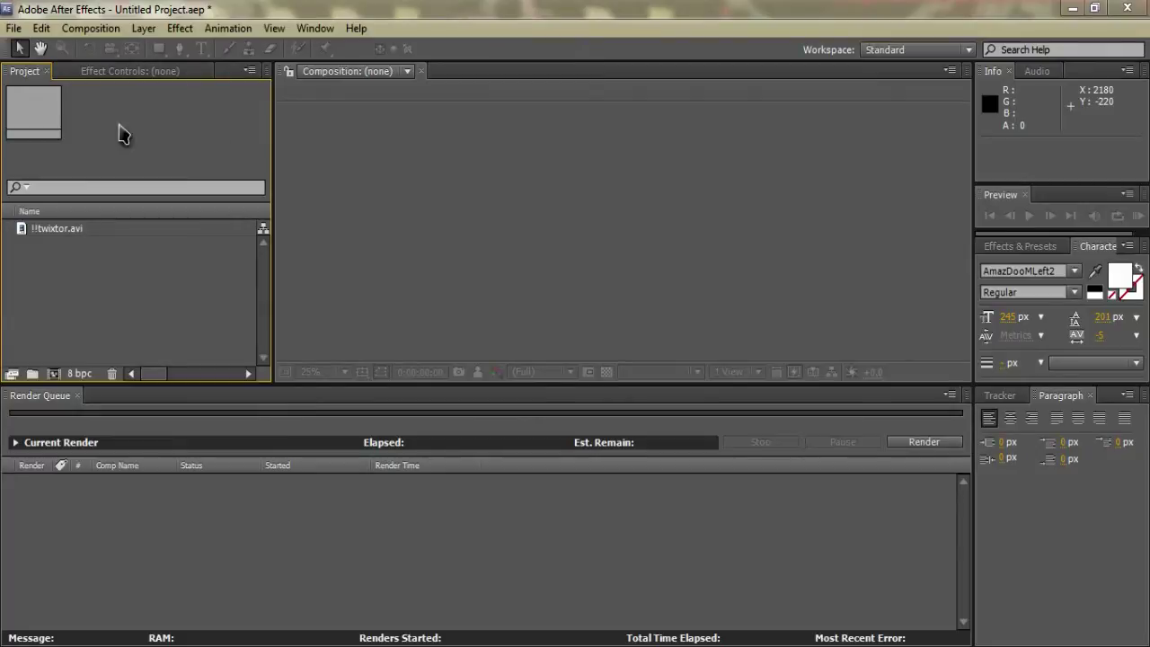
left_click(85, 232)
left_click(88, 271)
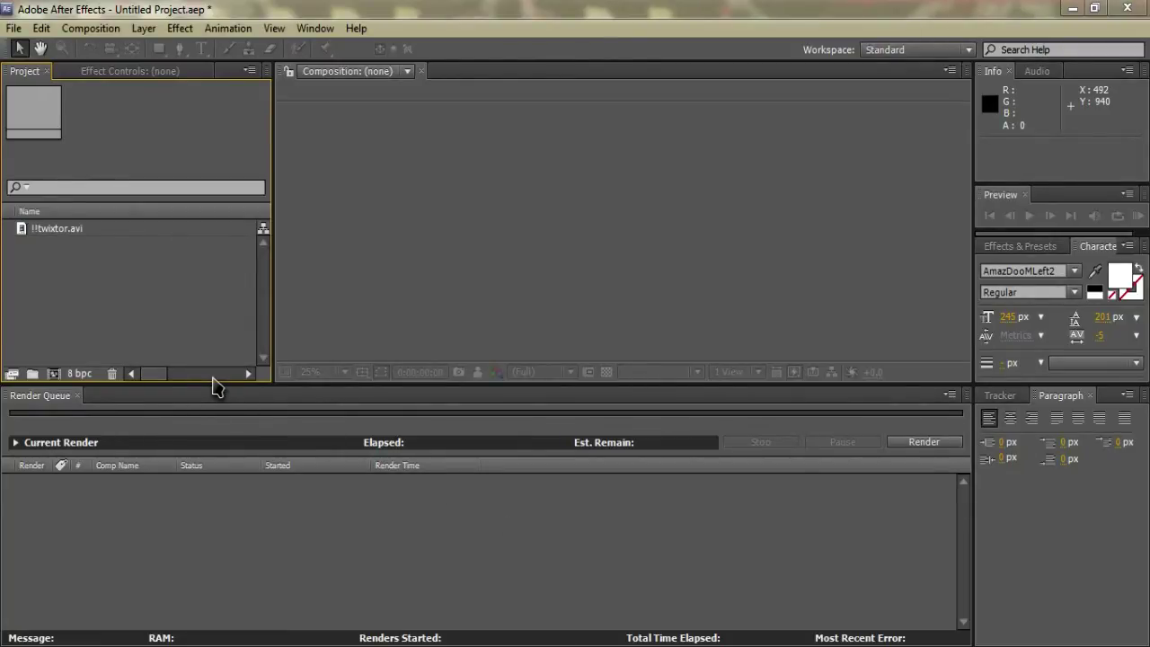
left_click(130, 229)
left_click(127, 258)
left_click(135, 229)
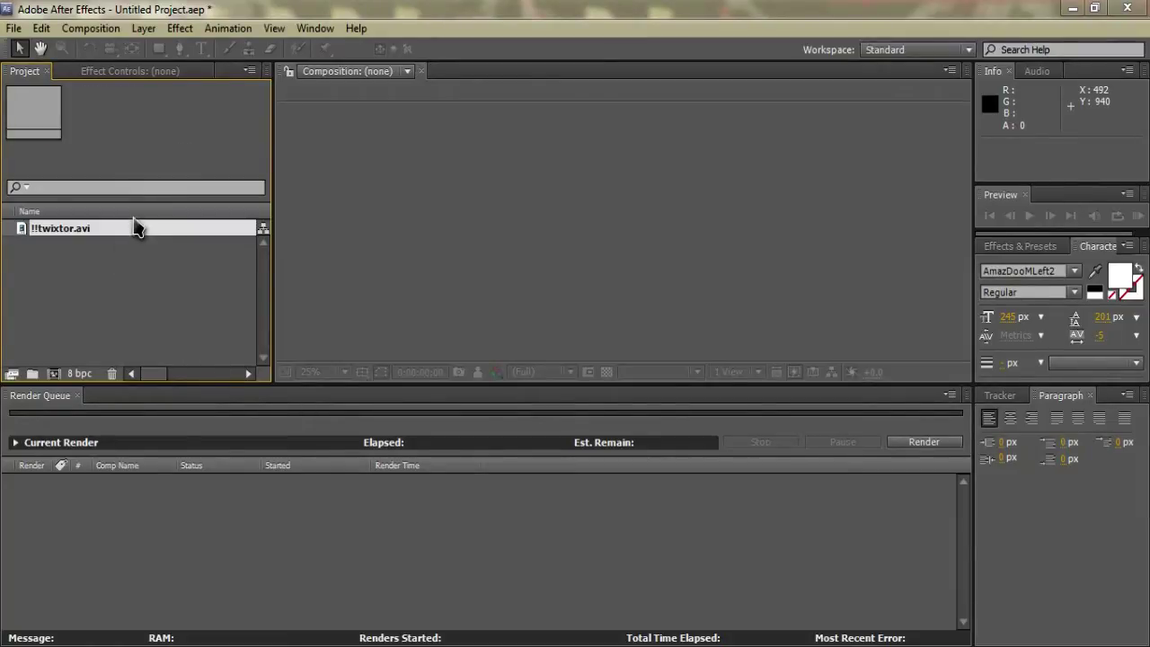
left_click(174, 296)
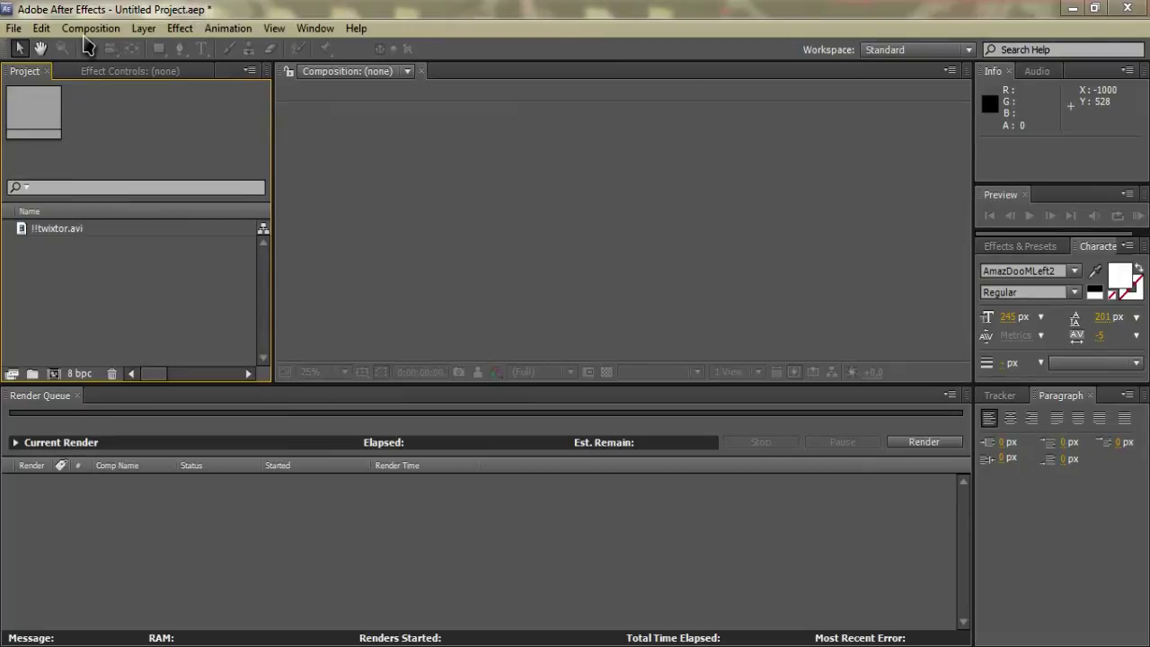
left_click(78, 234)
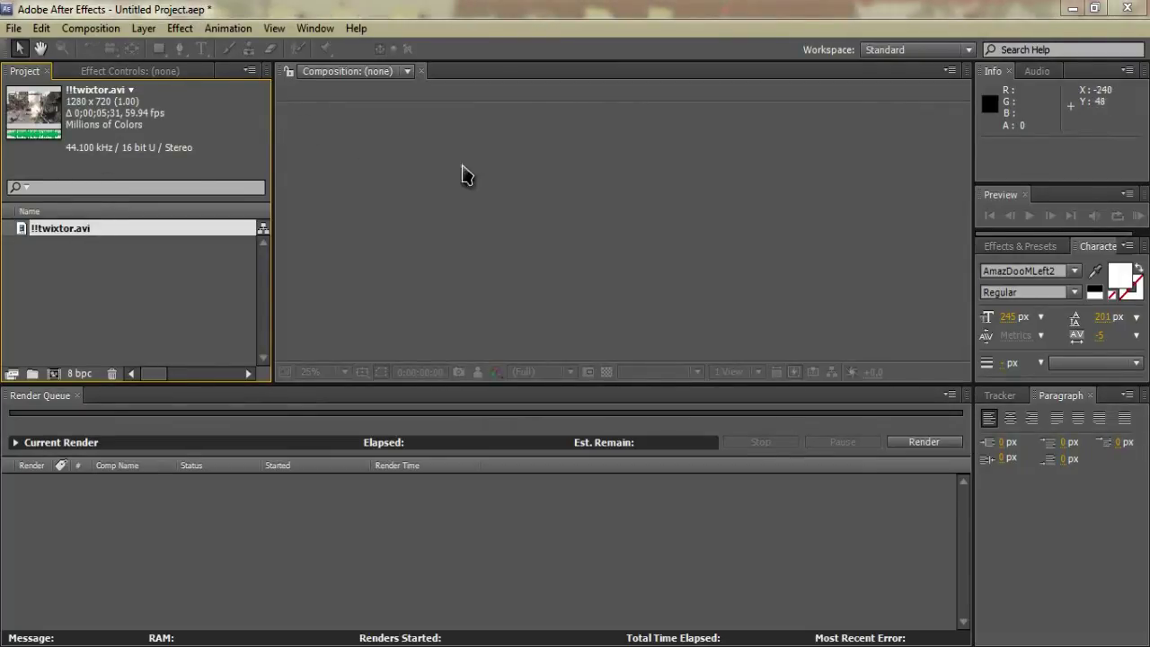
Create the twixtor composition at 1280×720, 59.94 fps, 0;00;11;00 duration.
left_click(117, 28)
left_click(110, 29)
left_click(106, 29)
left_click(130, 14)
left_click(76, 243)
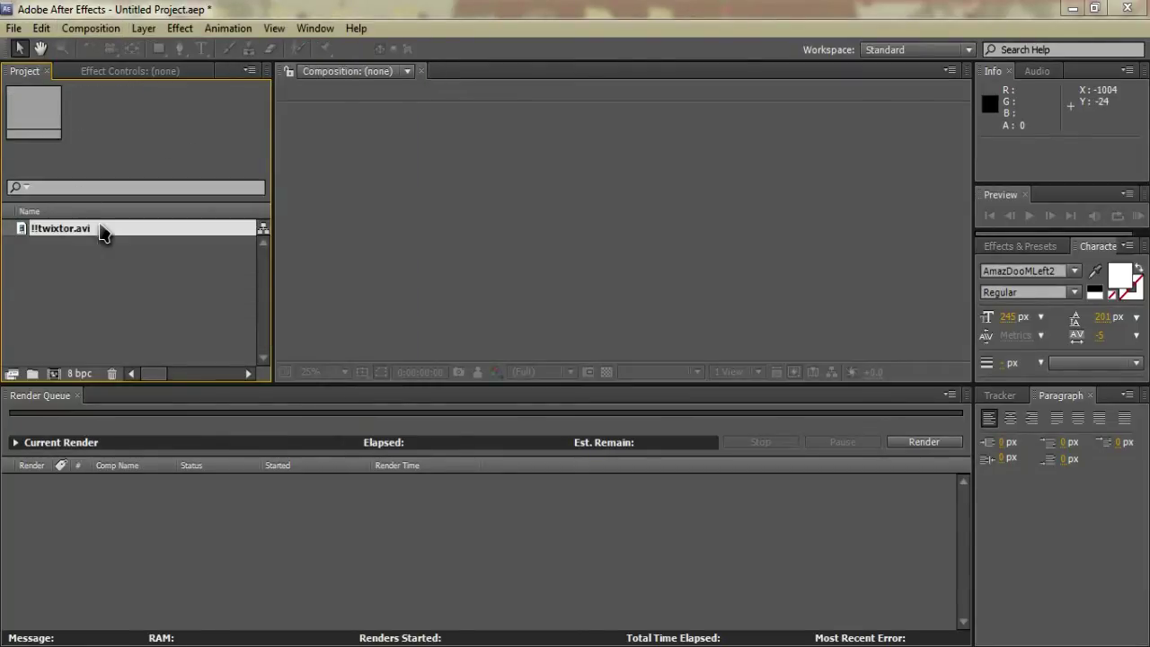
left_click(94, 29)
left_click(133, 76)
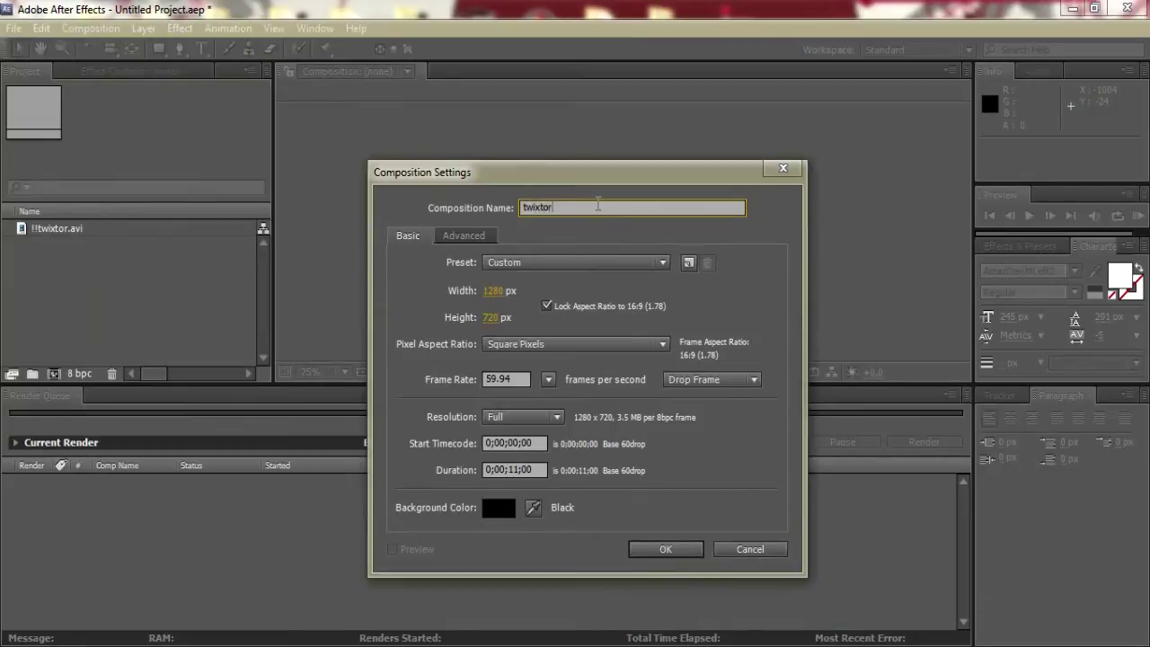
left_click(509, 379)
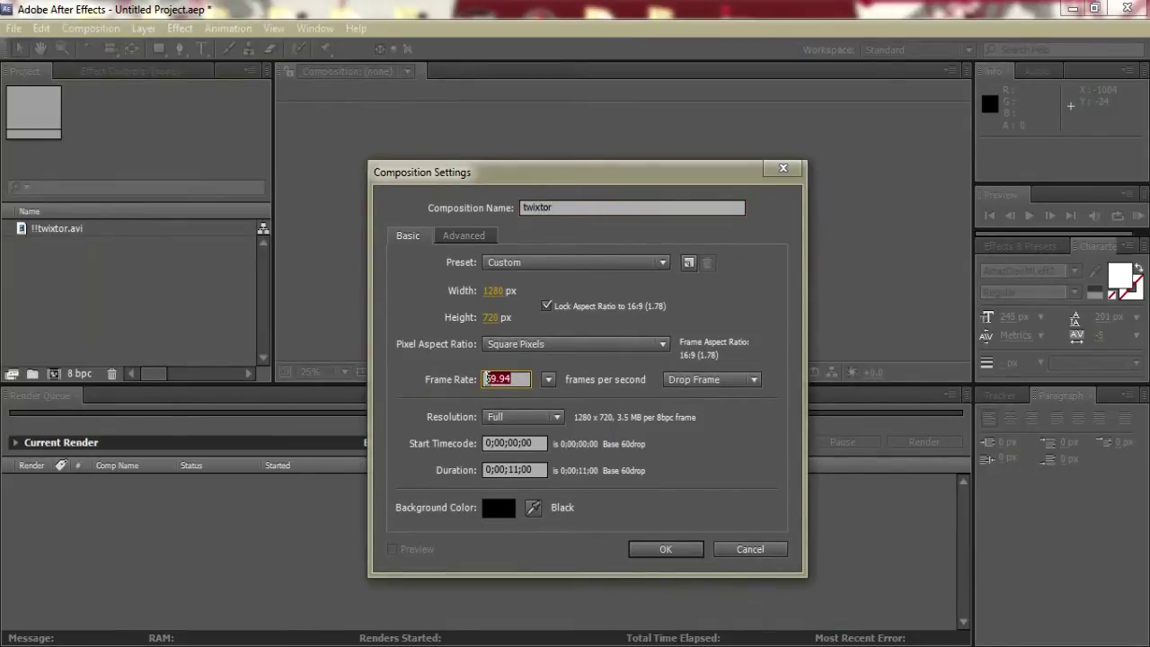
left_click(667, 549)
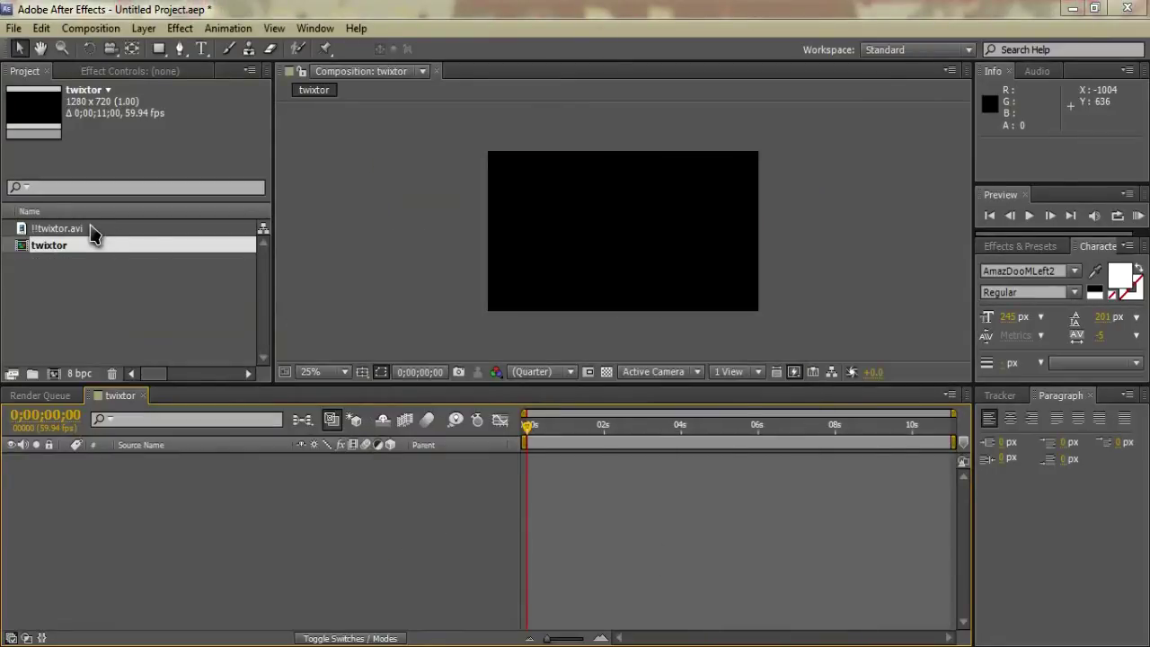
Add !!twixtor.avi to the twixtor comp, scrub it, and turn on frame blending.
left_click_drag(71, 230, 662, 213)
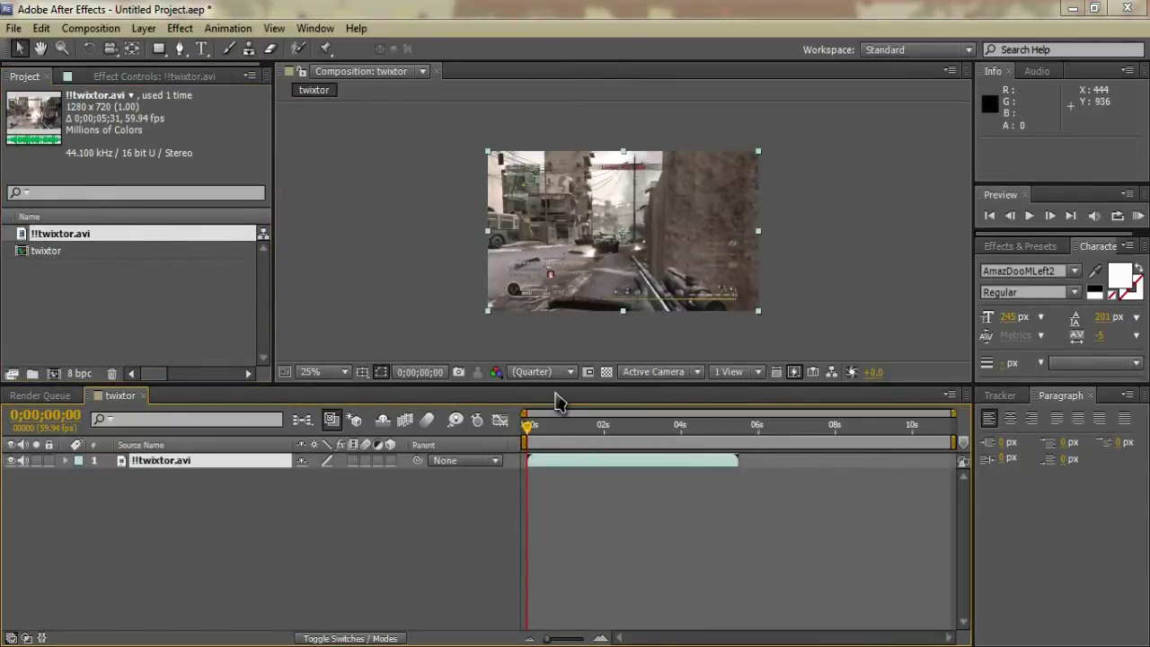
mouse_move(537, 427)
left_mouse_down()
mouse_move(712, 432)
mouse_move(527, 431)
left_mouse_up()
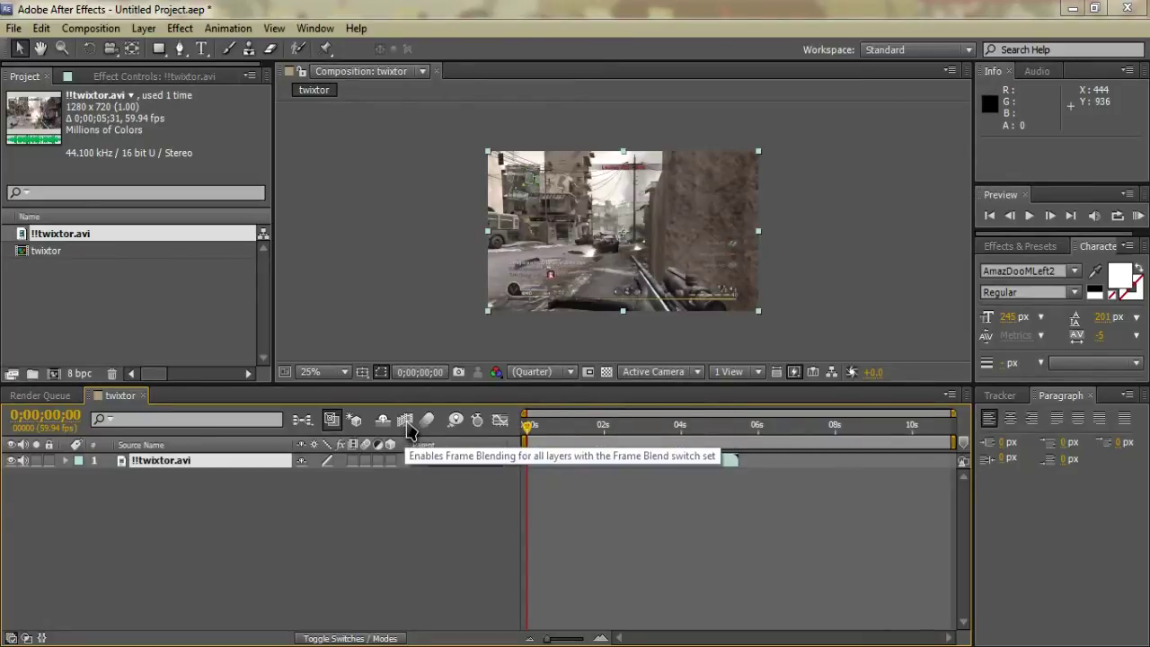
left_click(406, 423)
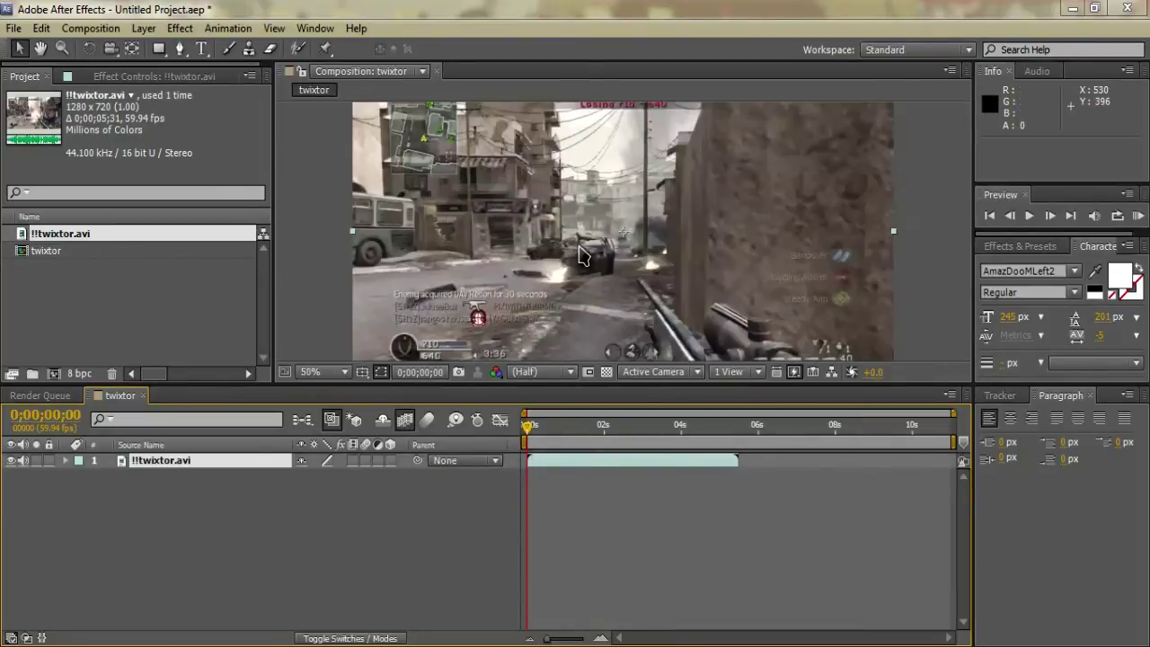
Set the clip layer's frame blending mode to Pixel Motion.
left_click(145, 29)
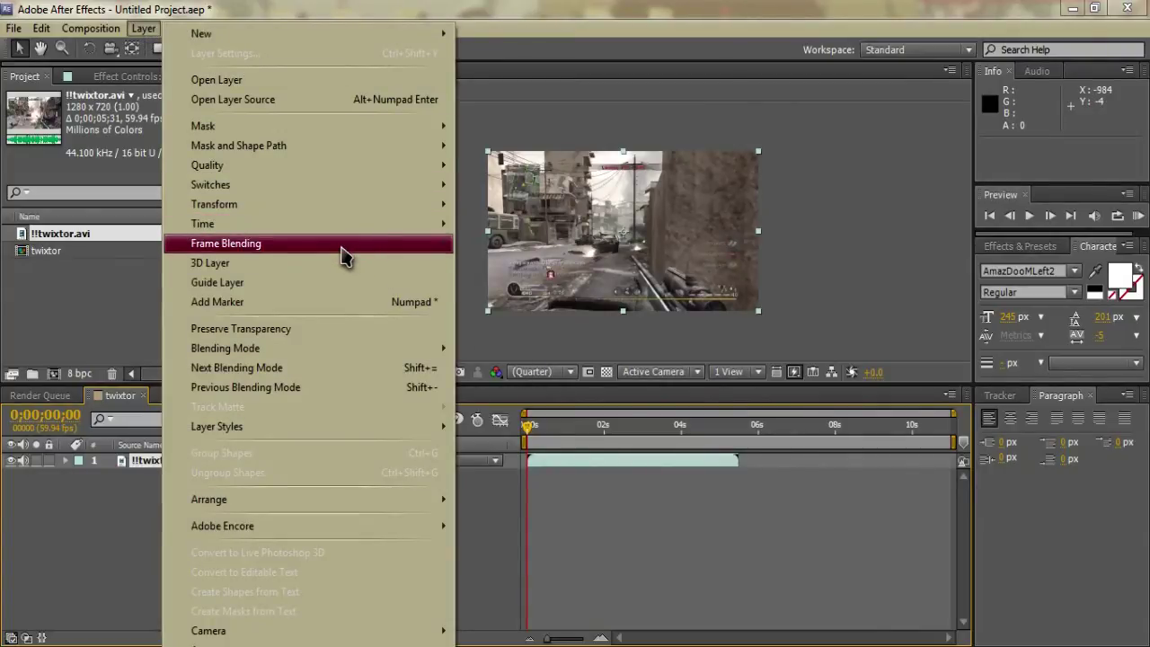
mouse_move(341, 245)
left_click(517, 283)
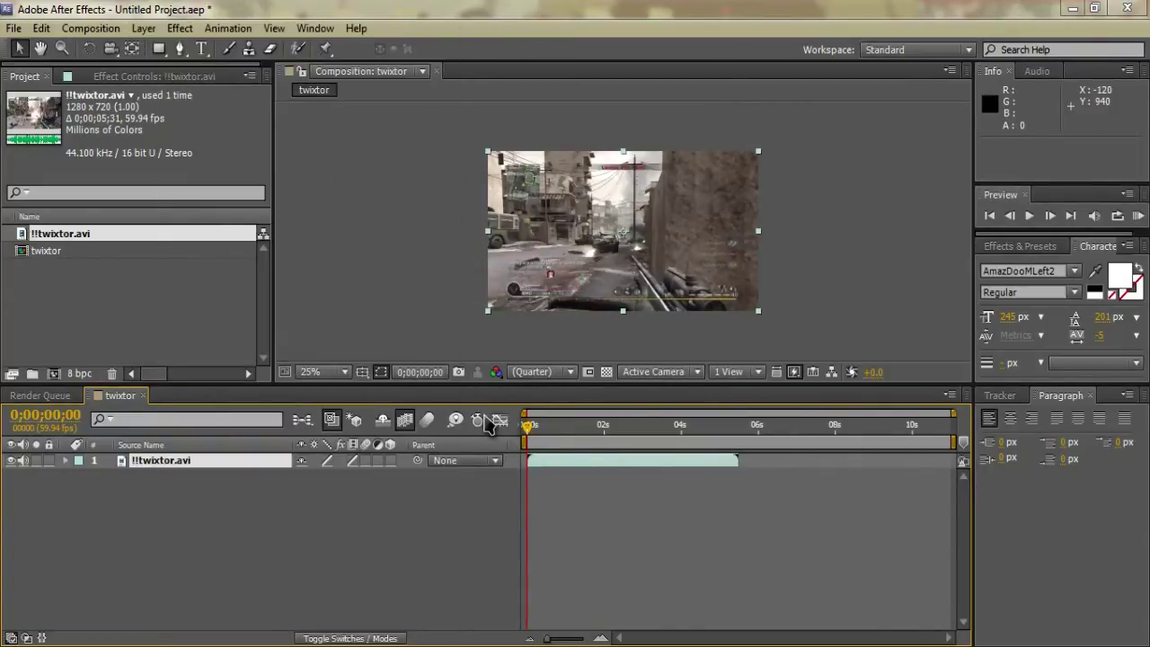
mouse_move(524, 438)
left_mouse_down()
mouse_move(544, 437)
mouse_move(520, 430)
left_mouse_up()
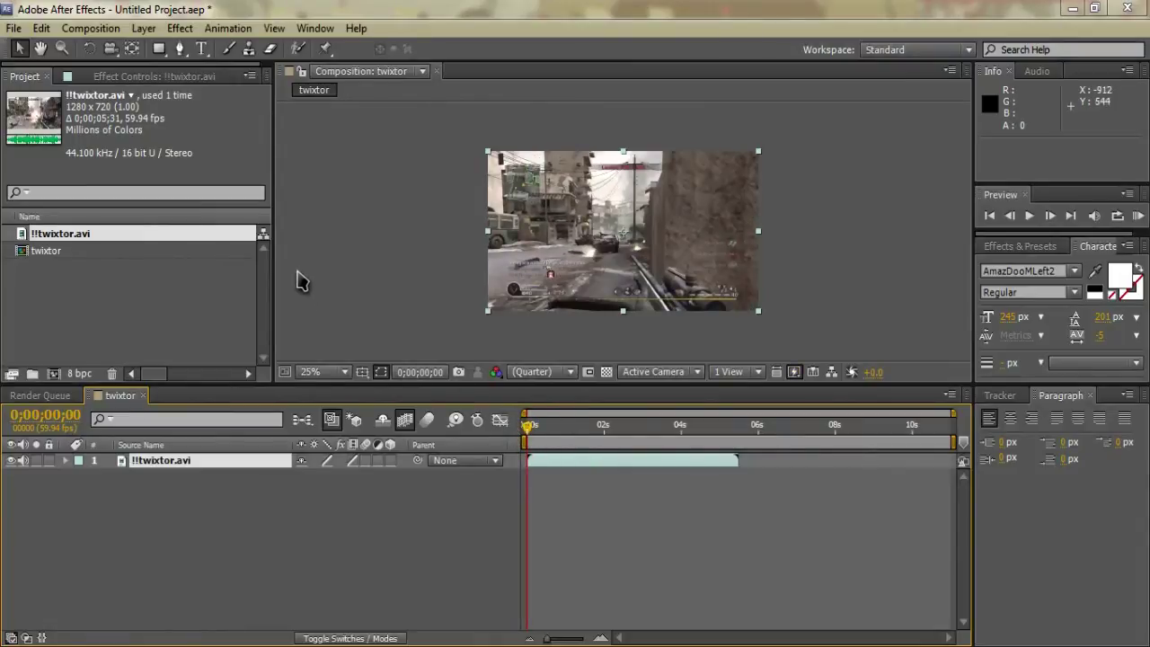
left_click(228, 28)
left_click(236, 11)
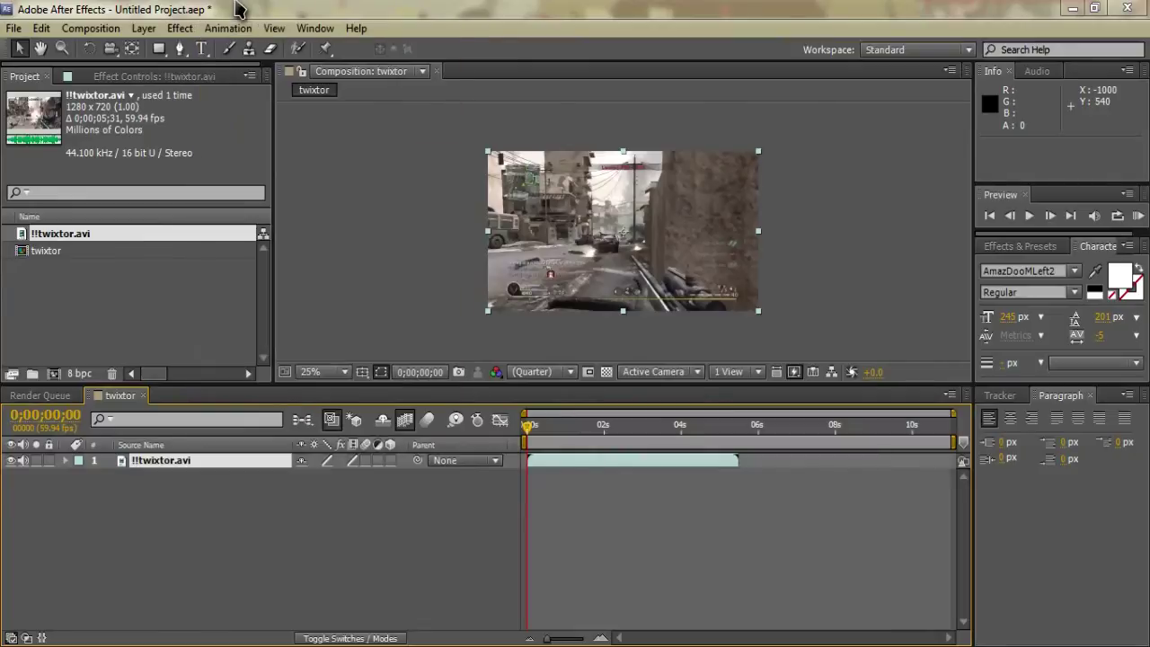
Apply the RE:Vision Twixtor effect to the !!twixtor.avi layer.
left_click(185, 29)
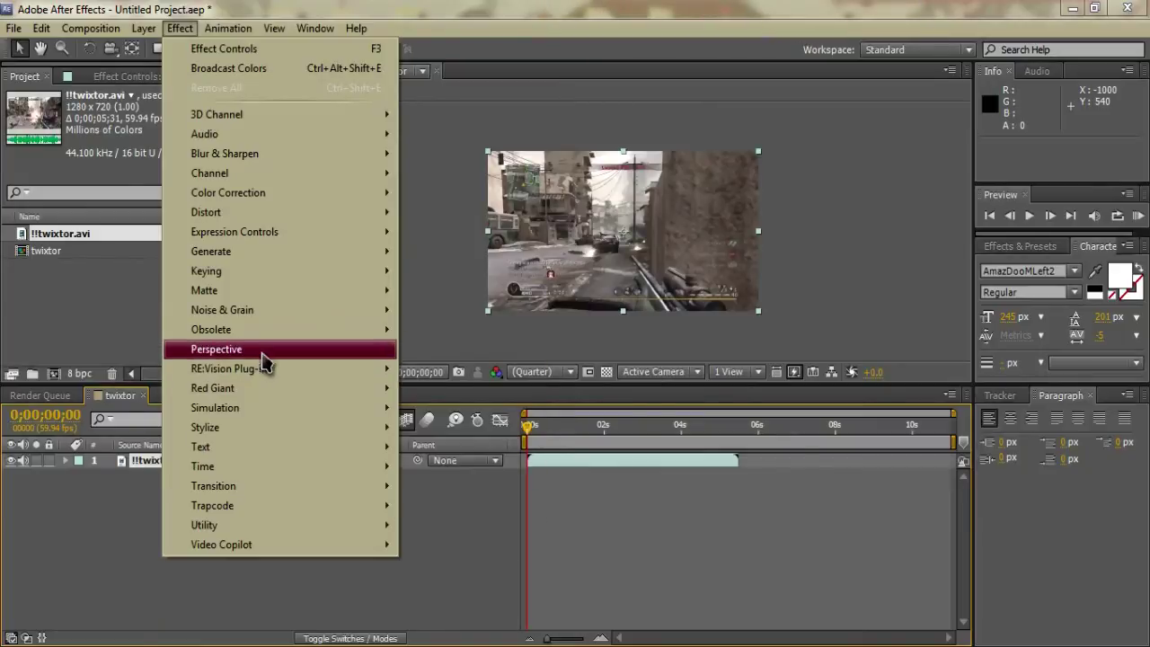
mouse_move(290, 374)
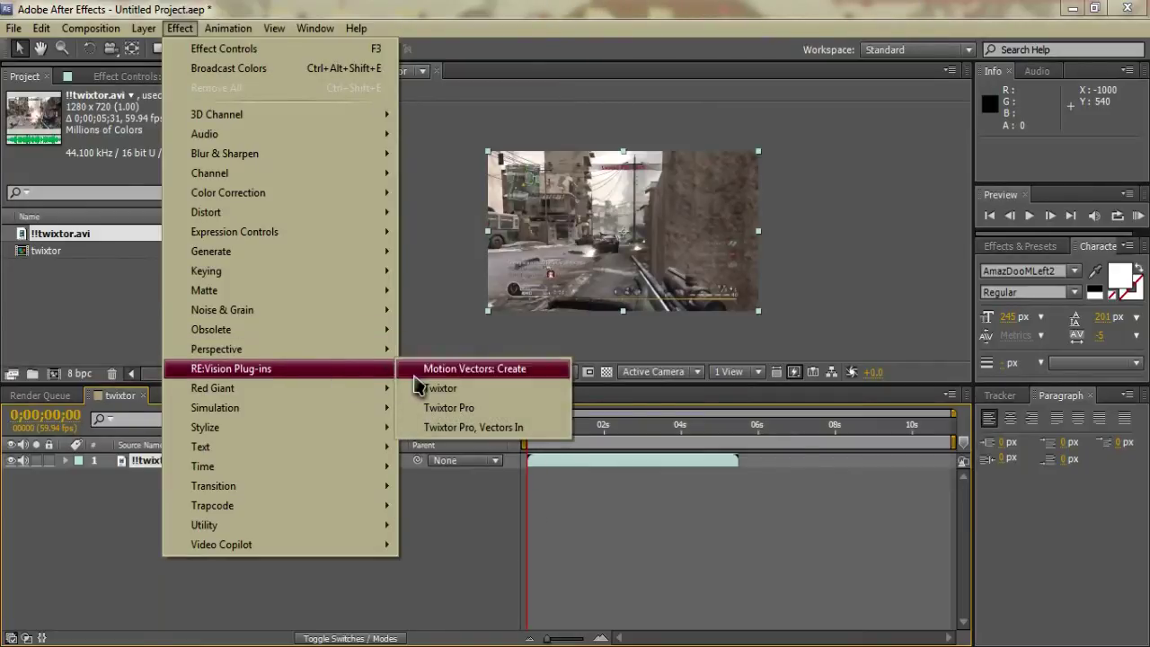
left_click(454, 389)
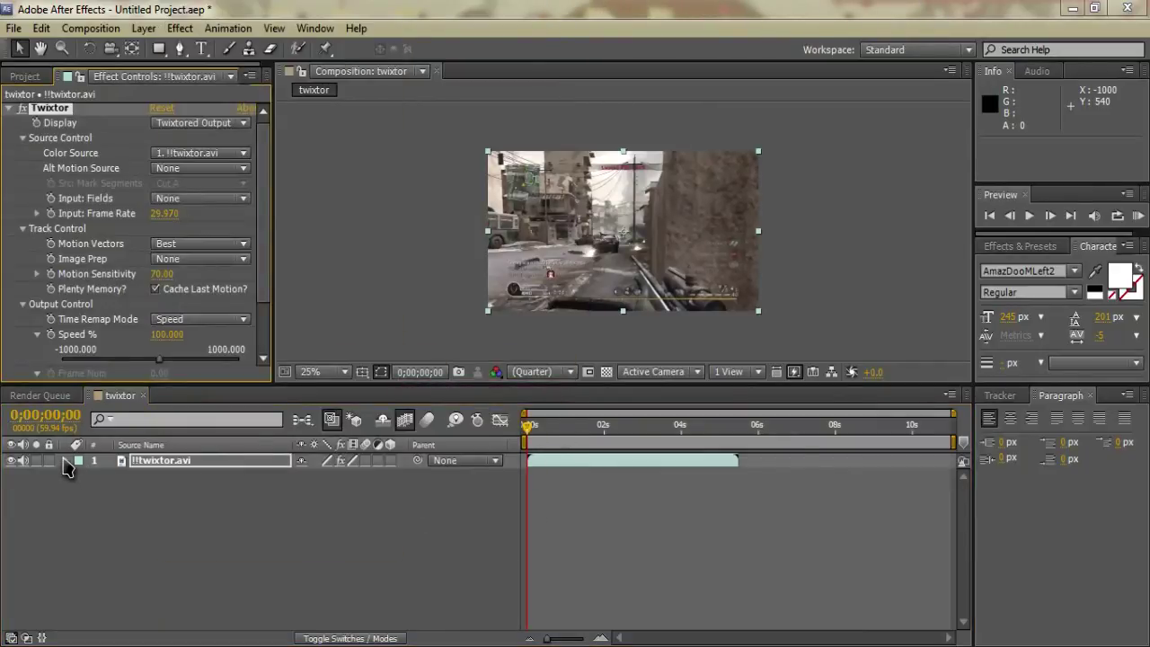
Set Twixtor's Input: Frame Rate to 59.97.
left_click(63, 459)
left_click(65, 461)
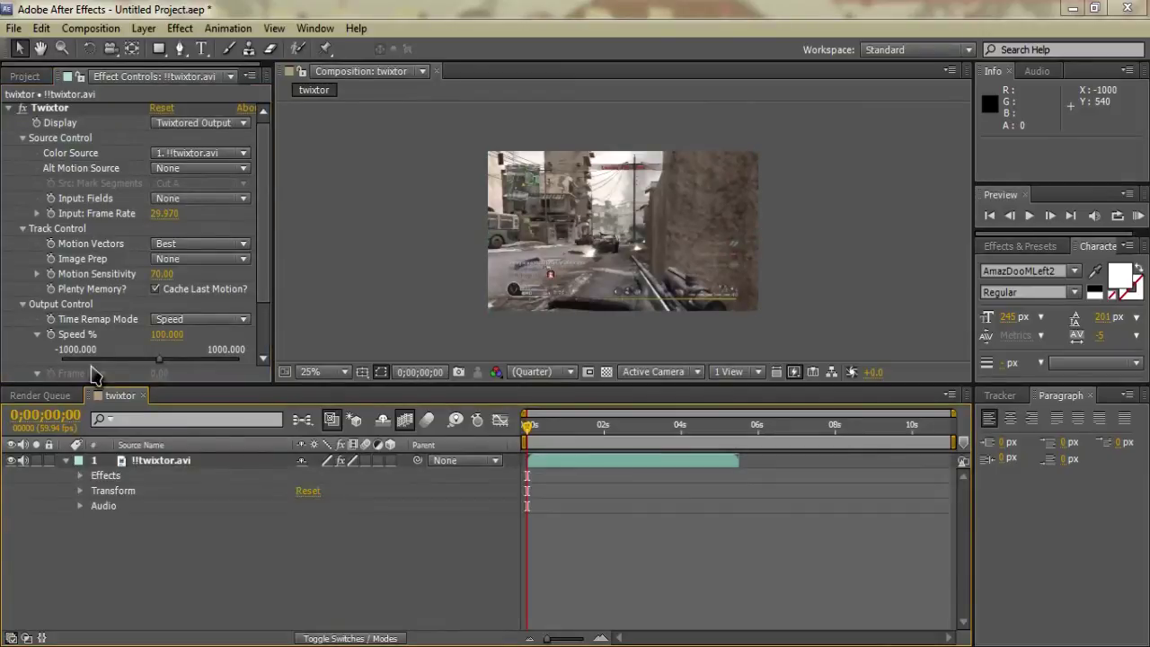
left_click(267, 174)
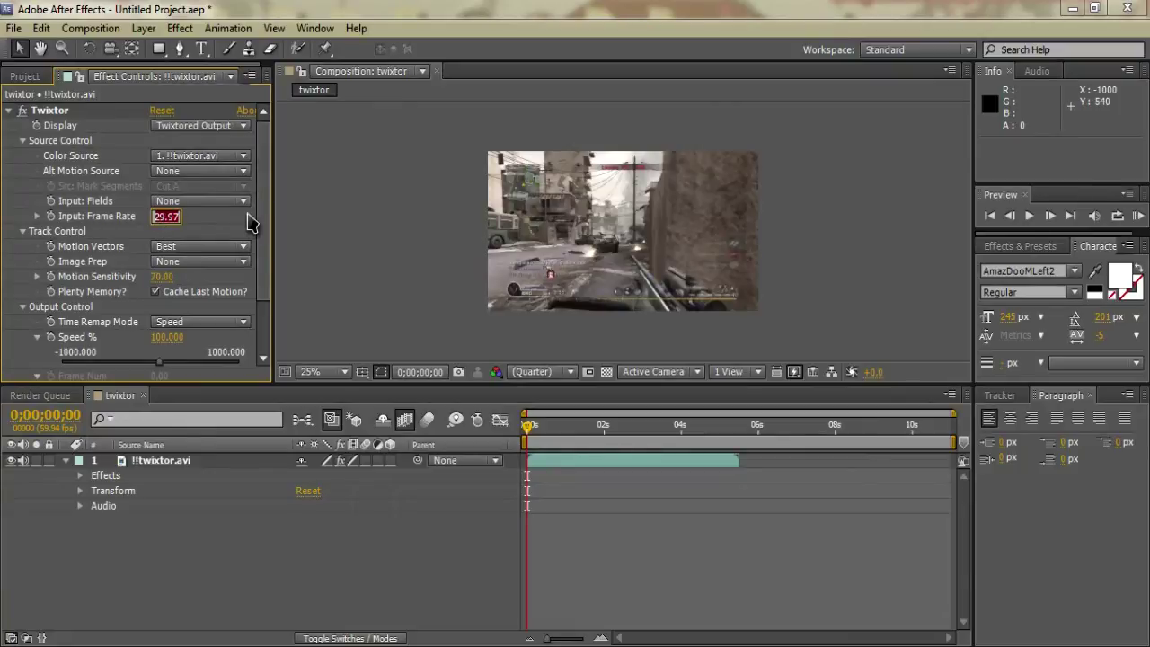
type("59.97")
key("Return")
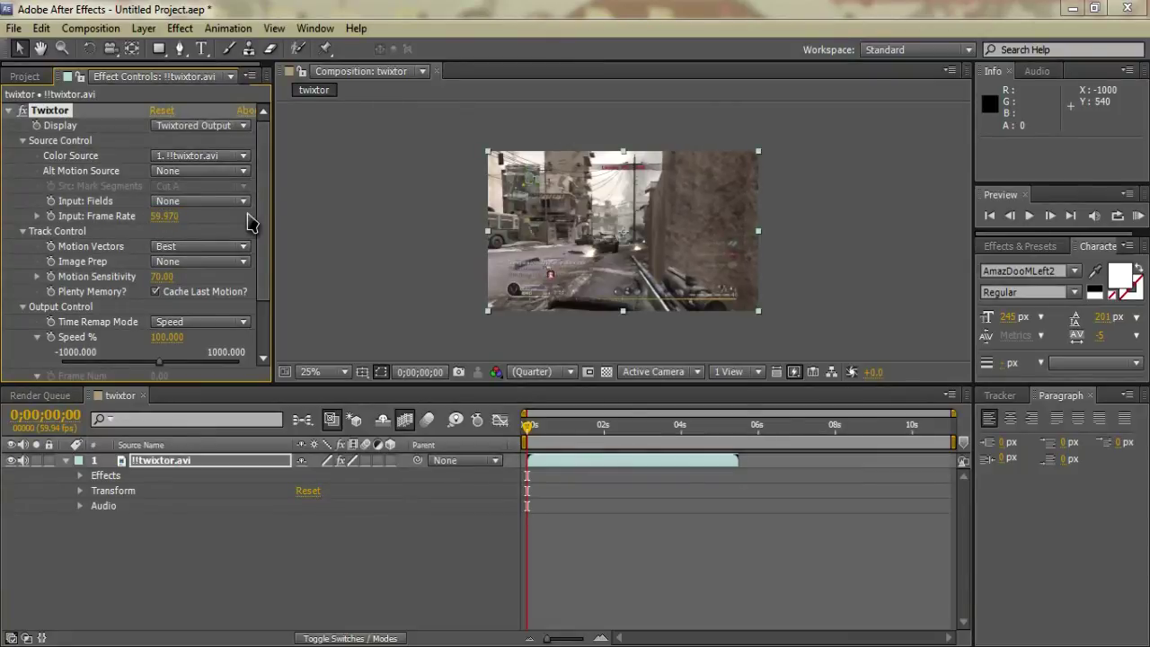
Twirl open the layer's Effects > Twixtor > Output Control and move the playhead to about 0;00;01;11.
left_click(65, 460)
left_click(66, 460)
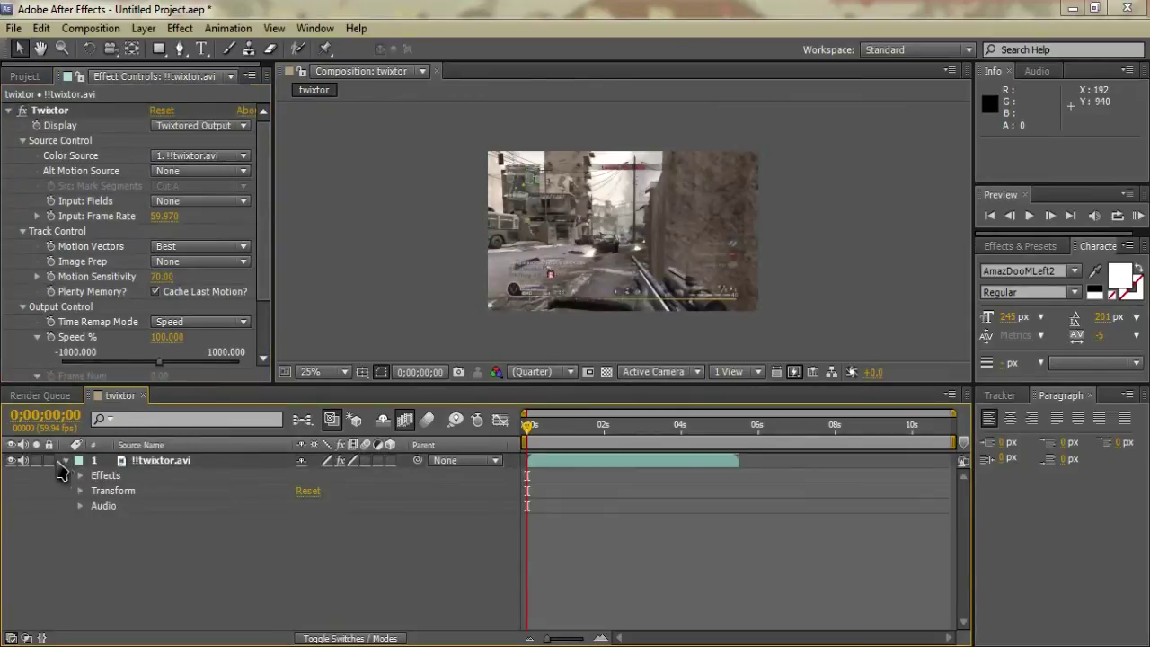
left_click(80, 476)
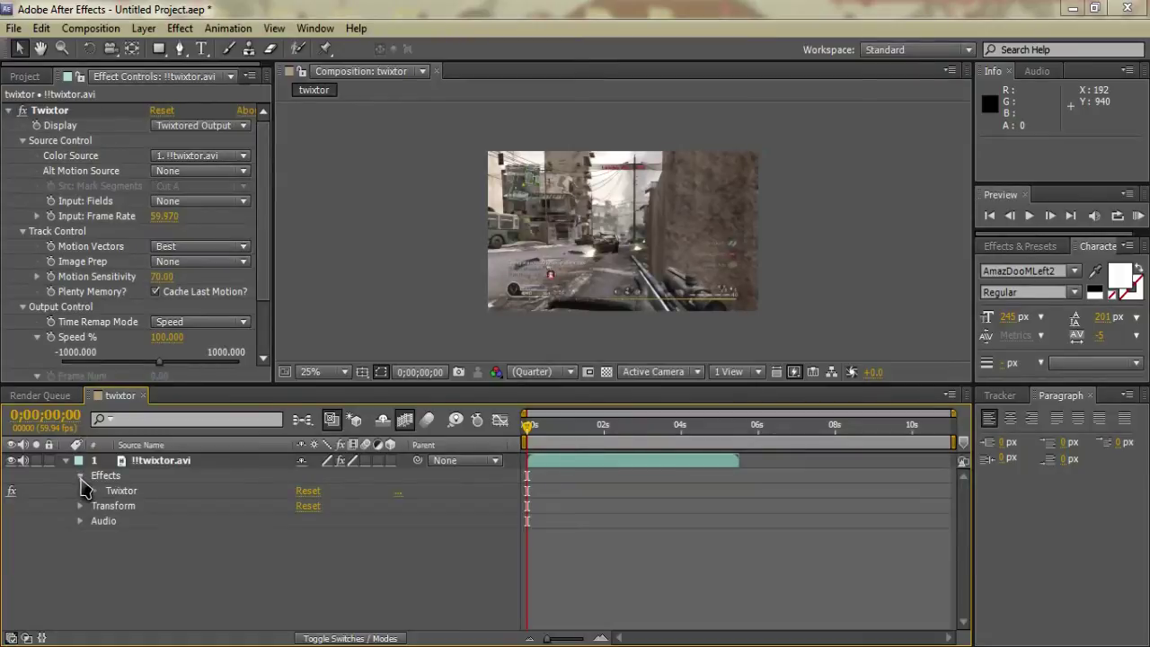
left_click(95, 491)
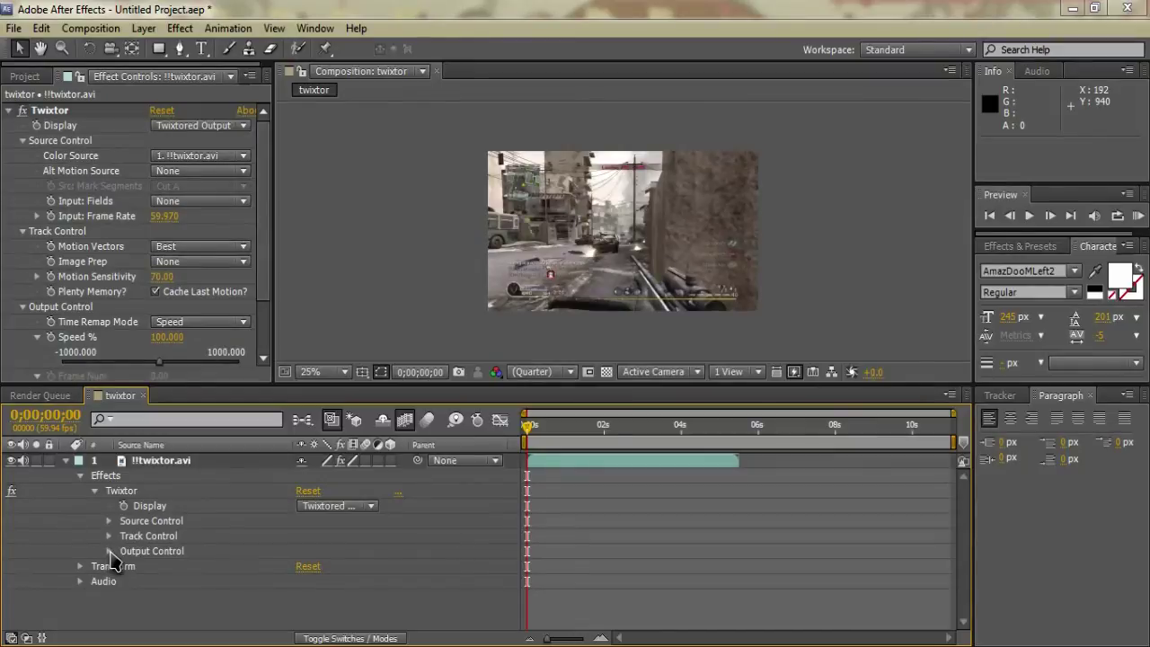
left_click(109, 552)
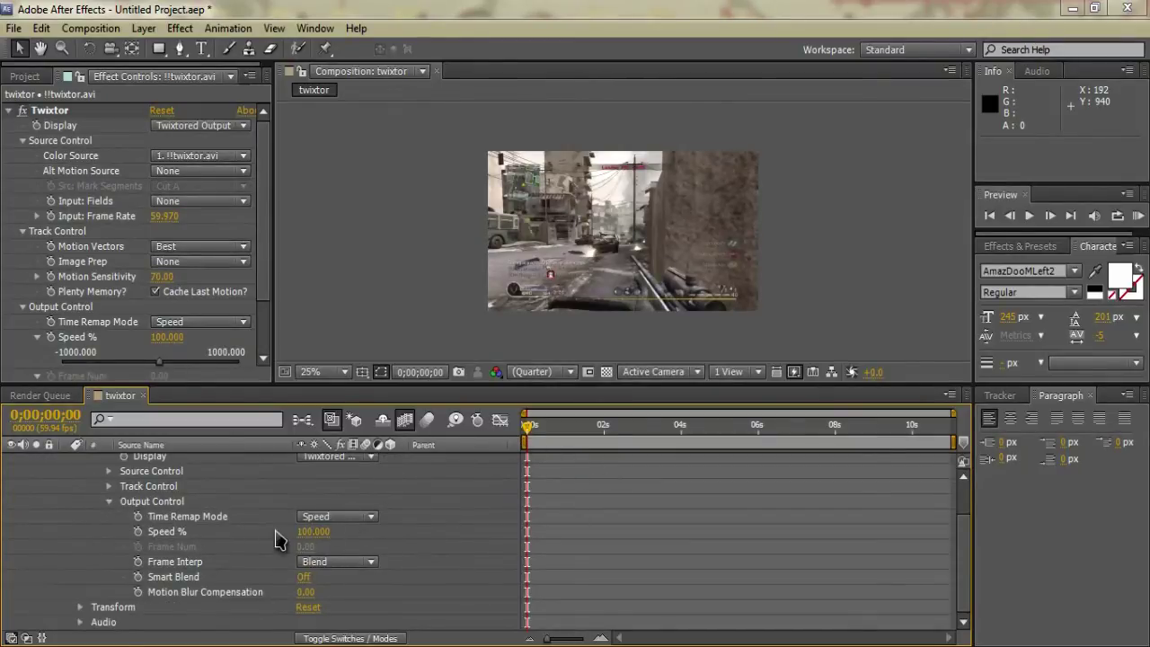
left_click_drag(530, 435, 573, 434)
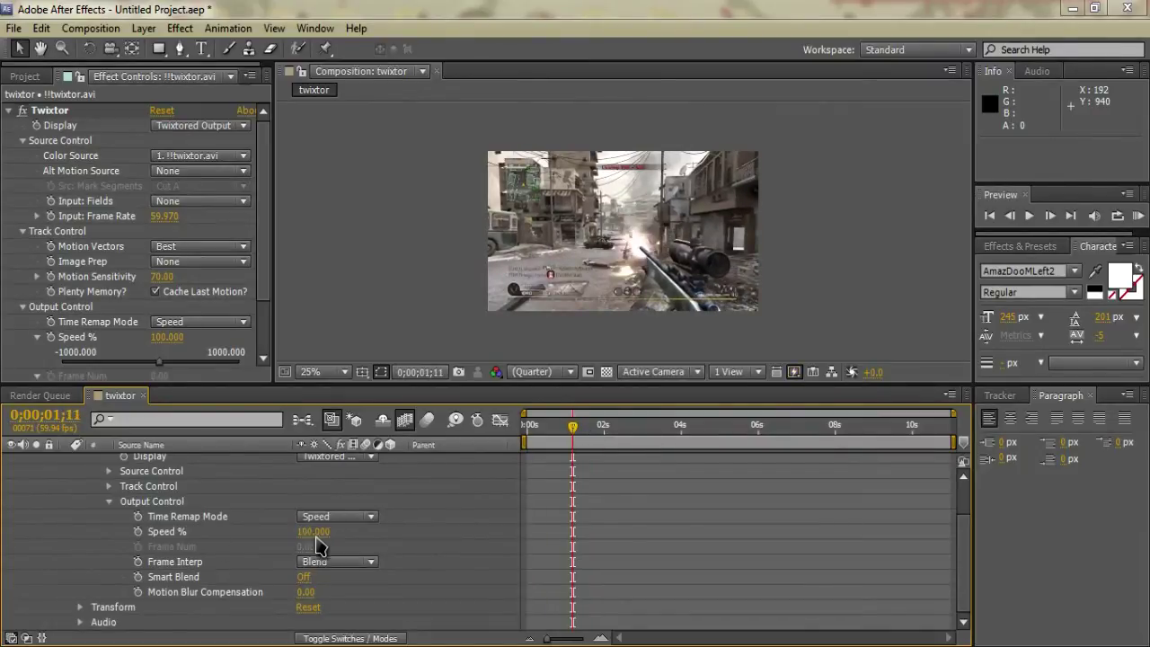
Keyframe Twixtor Speed % at 100 at 0;00;01;11, then at 3 at 0;00;01;17.
left_click(137, 531)
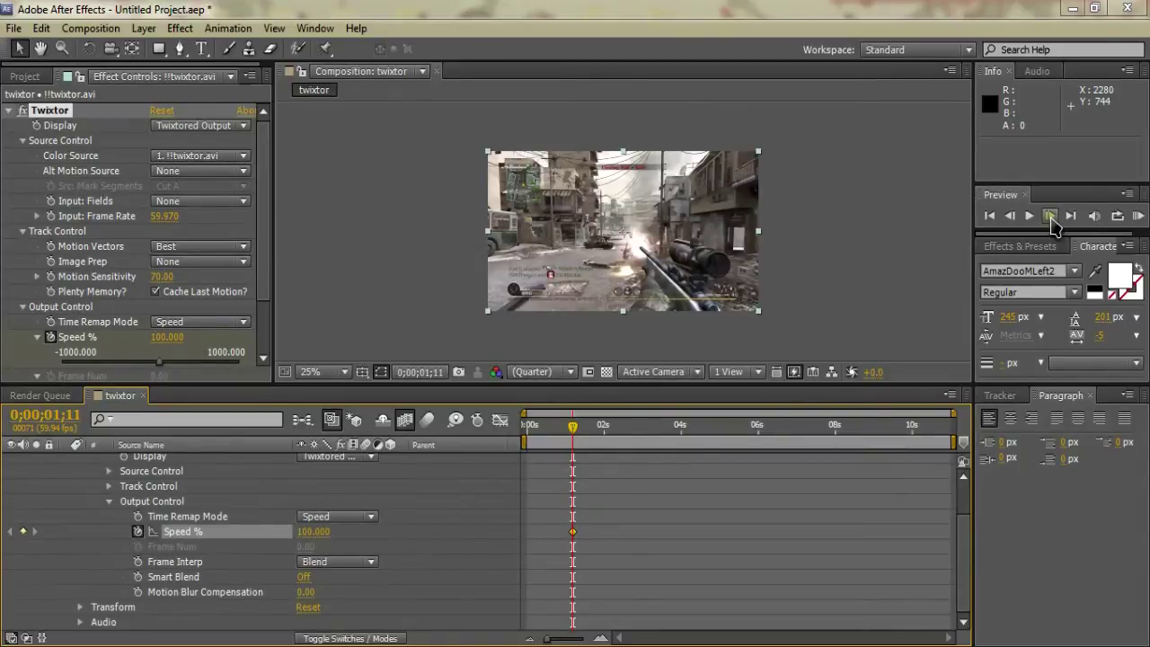
left_click(1051, 217)
left_click(1051, 217)
left_click(1052, 217)
left_click(1052, 217)
left_click(1051, 216)
left_click(1051, 217)
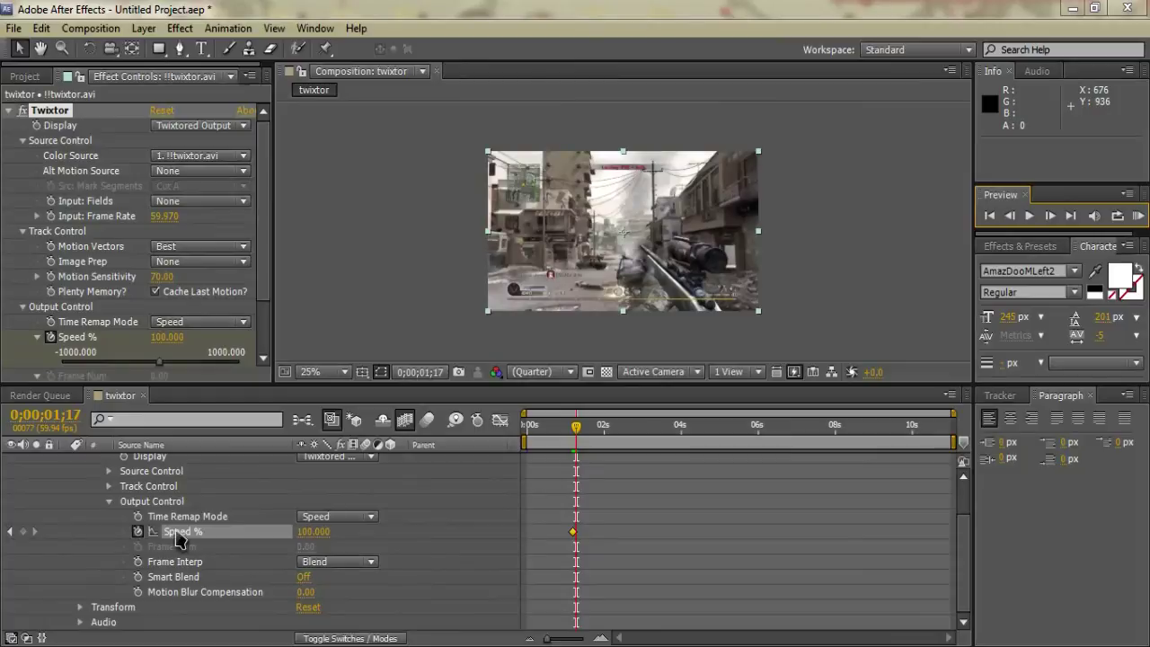
left_click(24, 532)
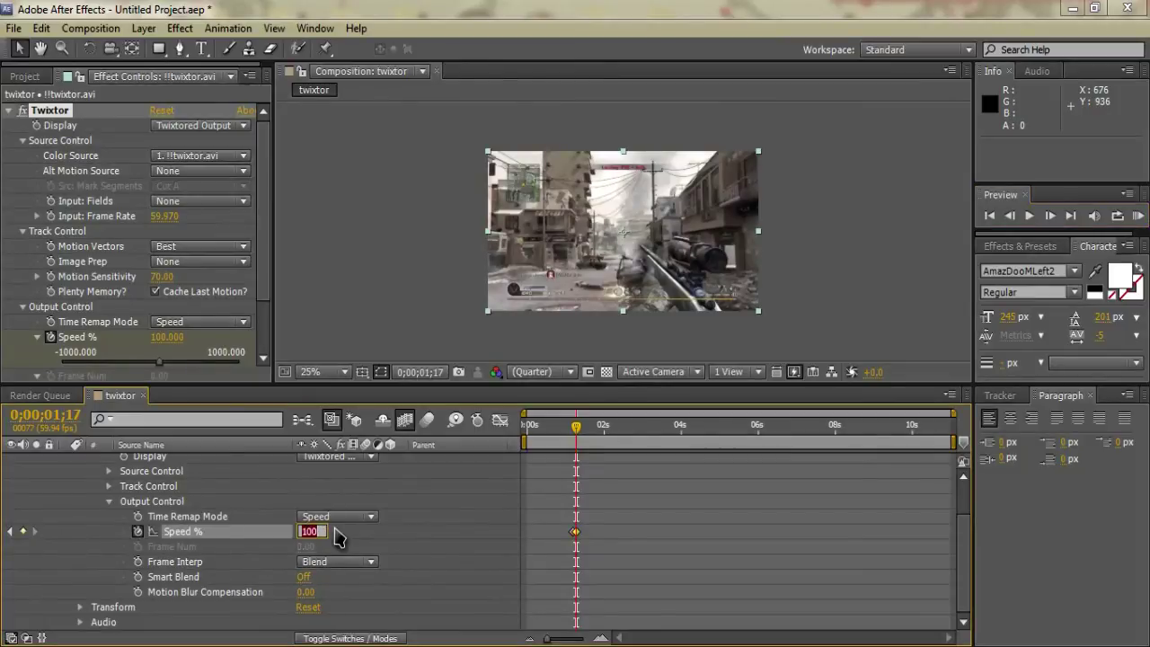
key("Return")
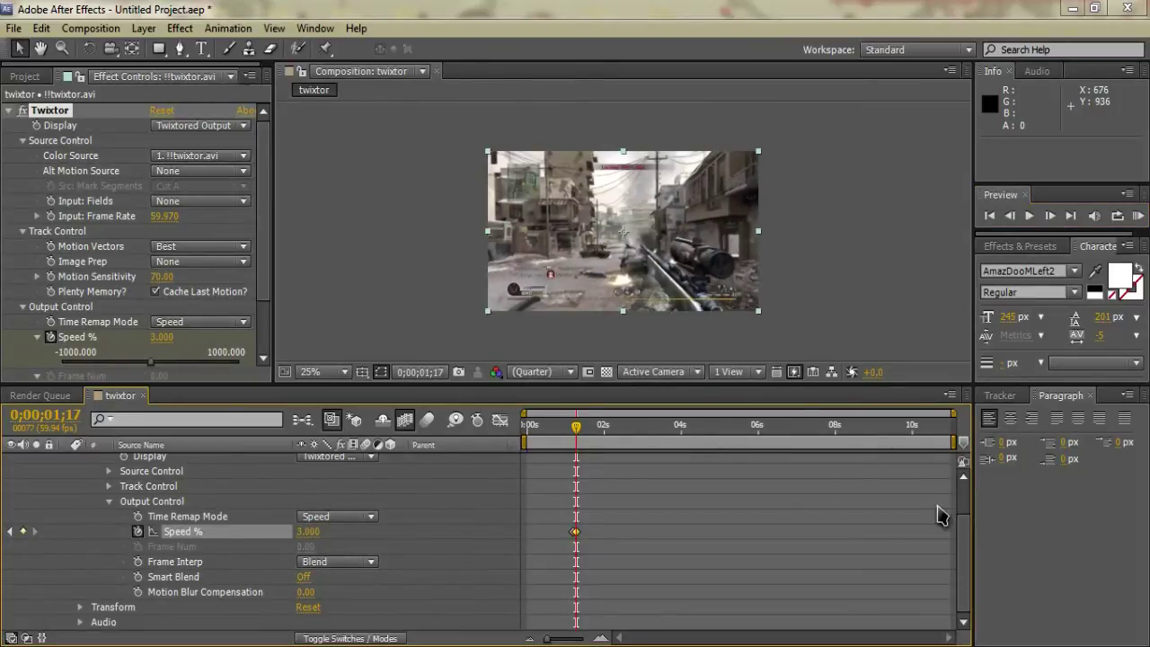
Move the playhead to roughly 0;00;04;35.
left_click_drag(966, 543, 965, 494)
left_click(600, 429)
left_click_drag(602, 436, 687, 430)
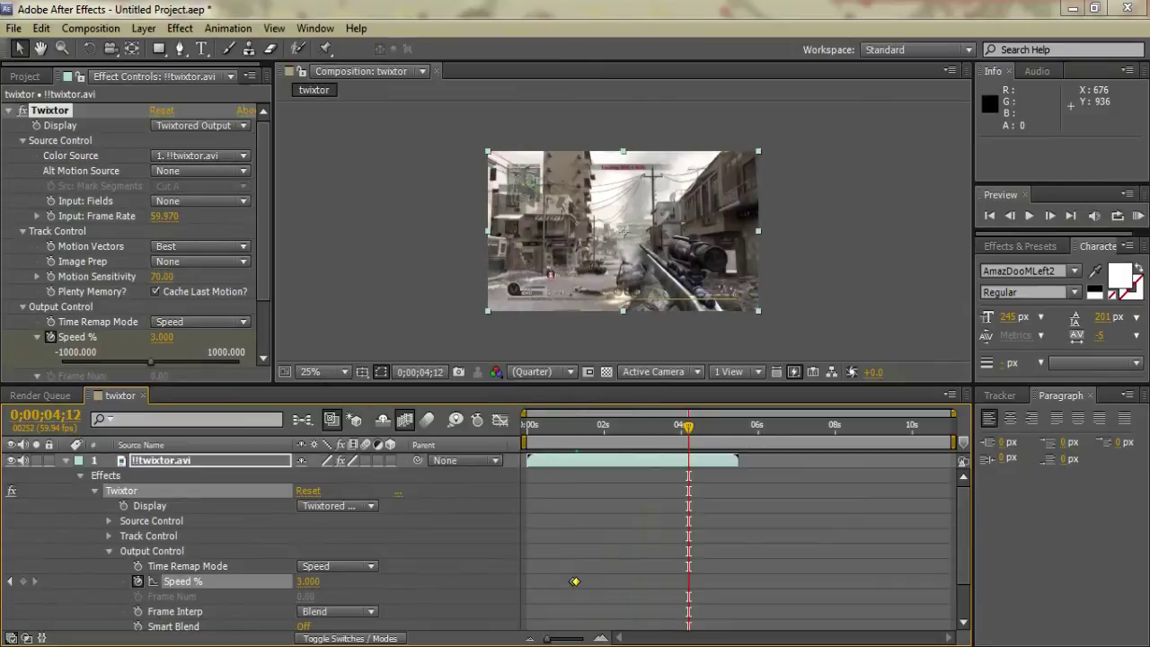
mouse_move(691, 429)
left_mouse_down()
mouse_move(724, 436)
mouse_move(696, 438)
mouse_move(706, 433)
left_mouse_up()
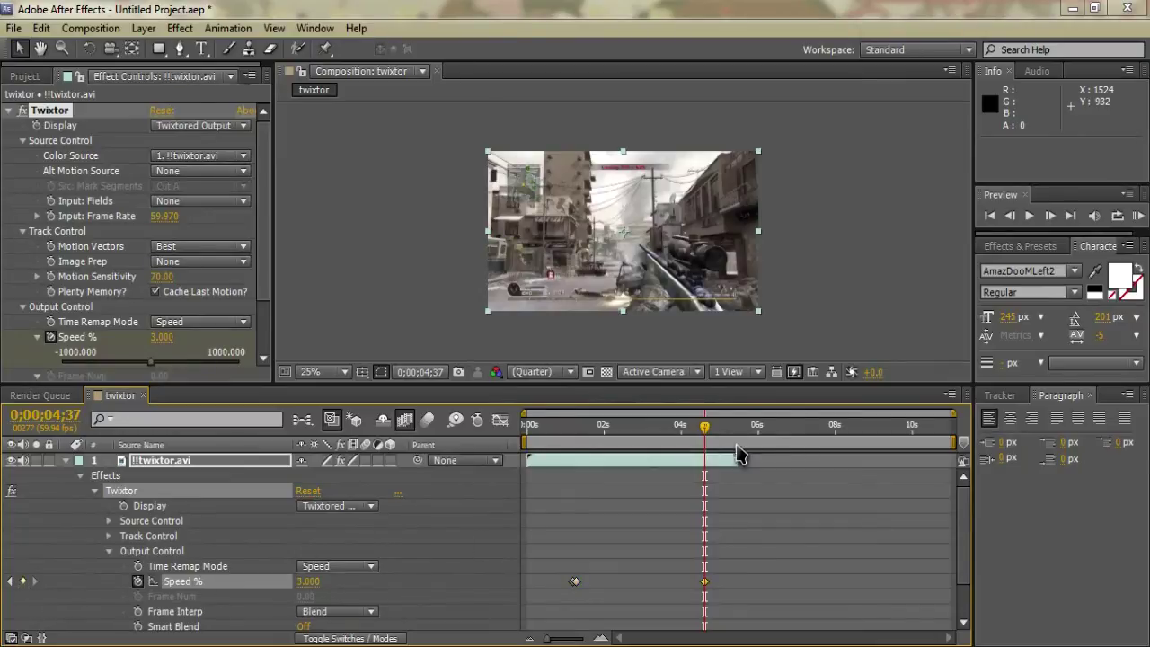
left_click_drag(706, 433, 707, 433)
Keyframe Speed % at 100 at 0;00;04;45, then preview the ramp from the start.
left_click(1049, 216)
left_click(308, 581)
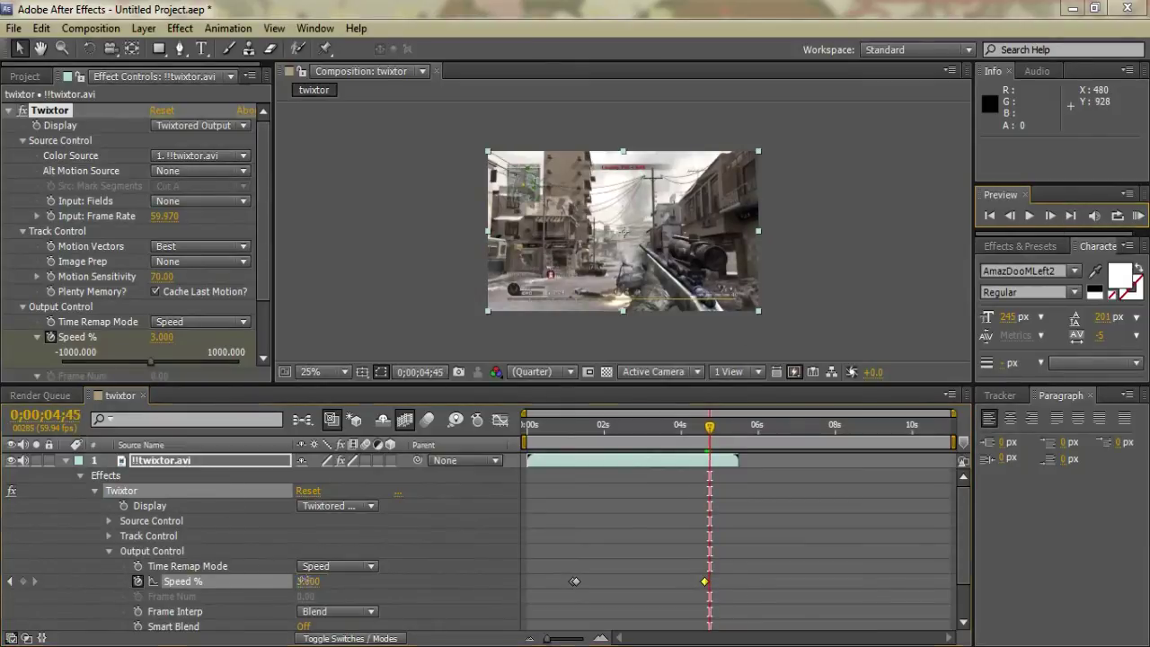
type("100")
key("Return")
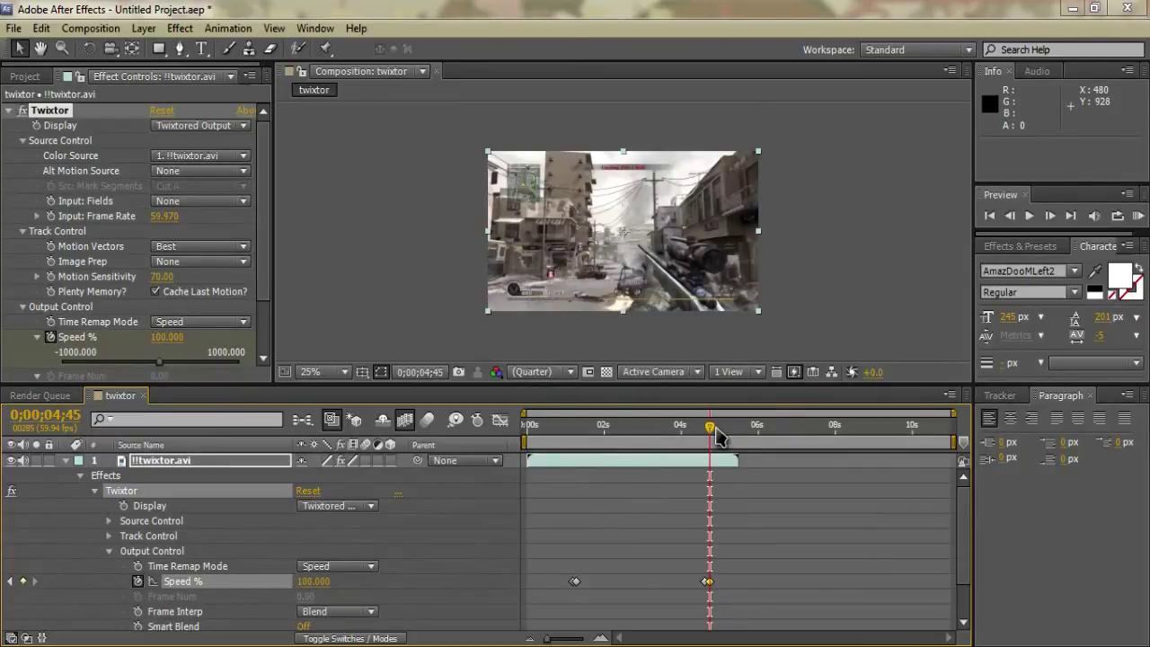
left_click(533, 426)
key("space")
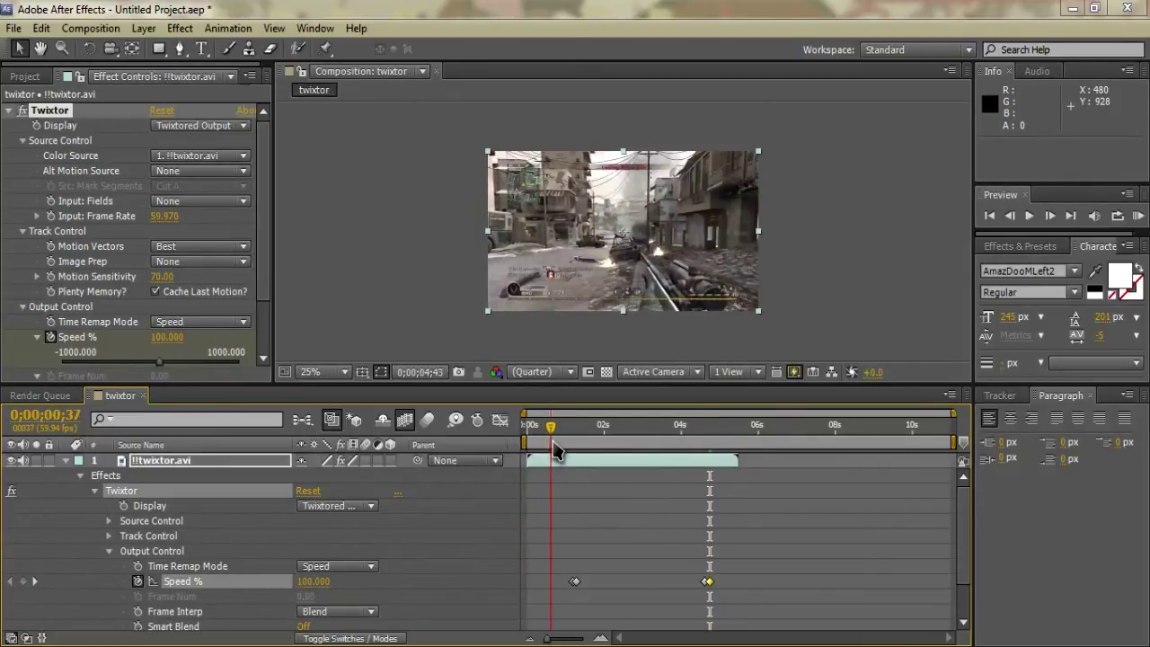